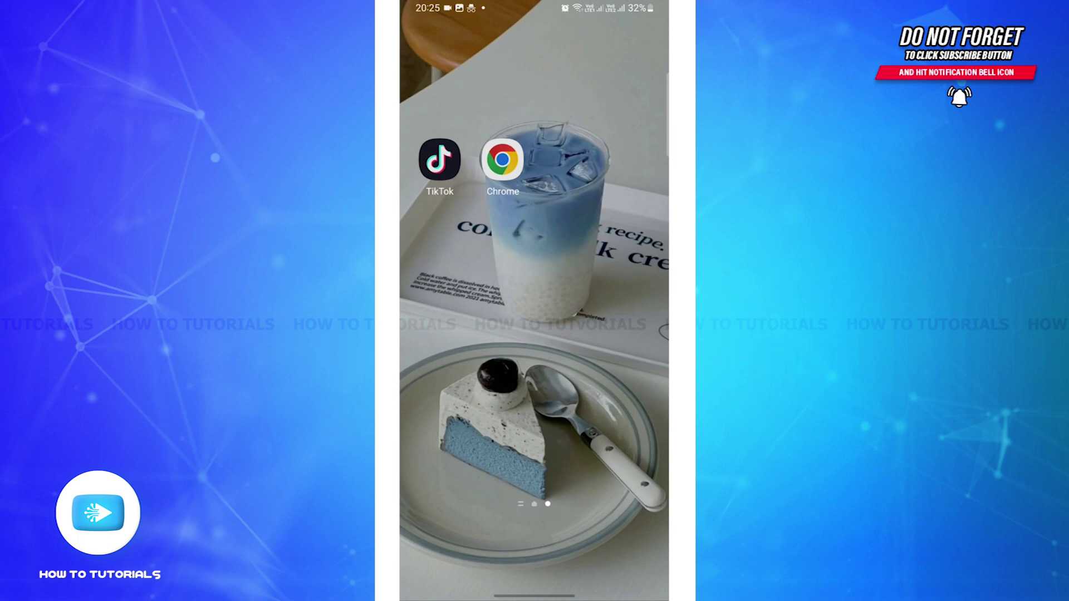
# Step: Launch Chrome from the home screen to its Google start page
pyautogui.click(501, 160)
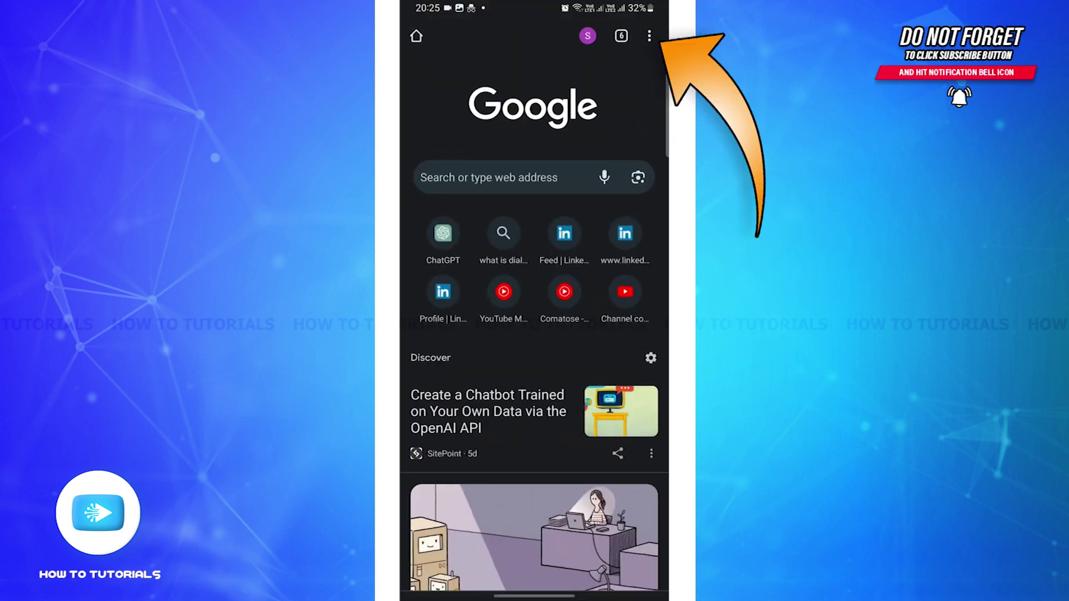
# Step: Open a new Incognito tab and load chrome://flags/ in it
pyautogui.click(650, 37)
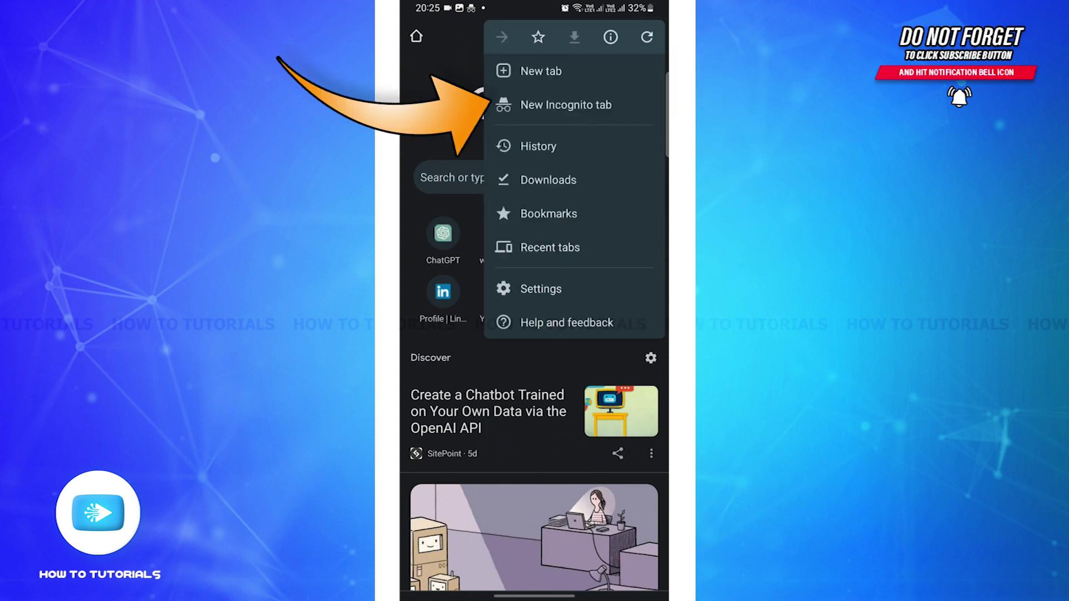
pyautogui.click(565, 104)
pyautogui.click(517, 36)
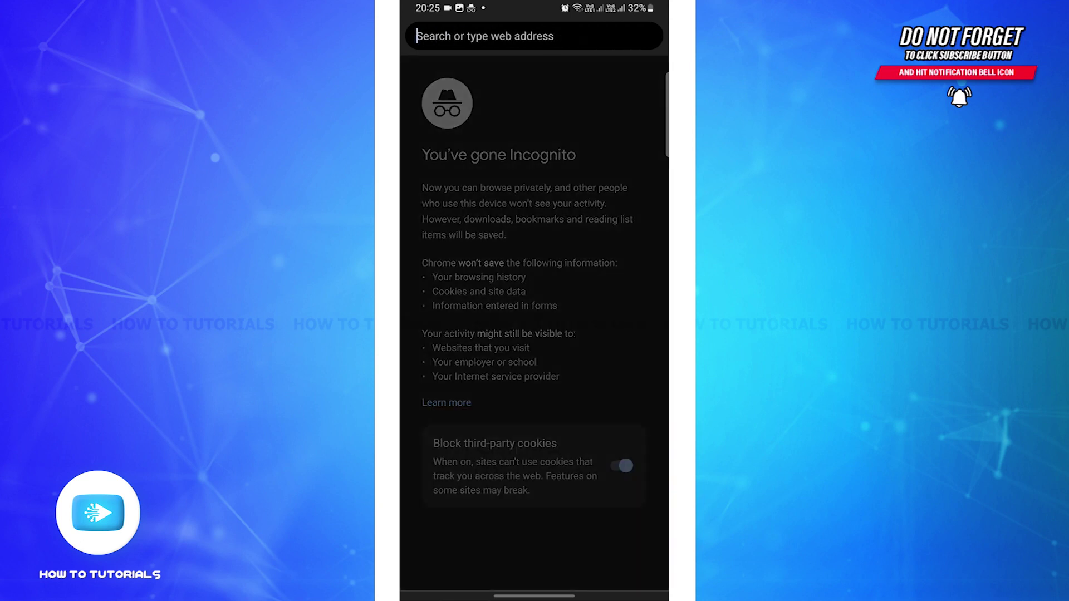
pyautogui.write('chrome:')
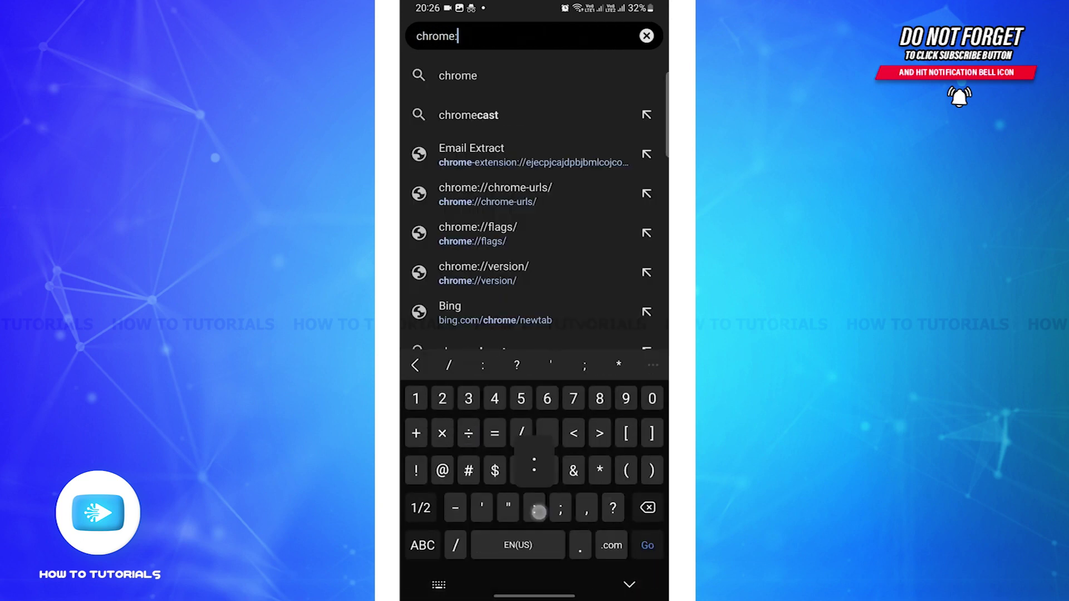
pyautogui.write('//flags/')
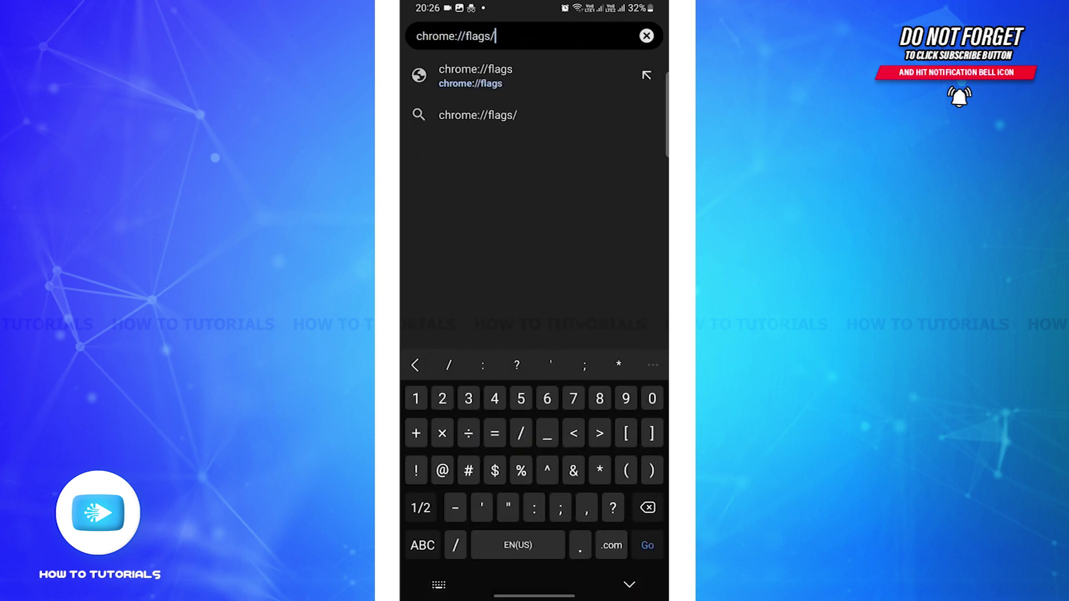
pyautogui.press('Return')
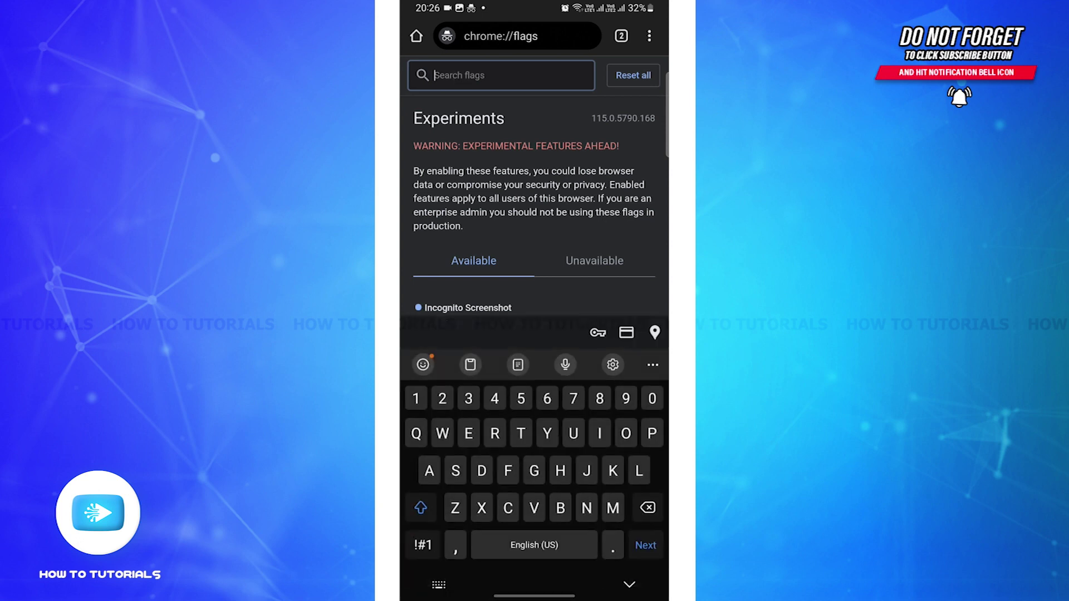
pyautogui.write('Screen')
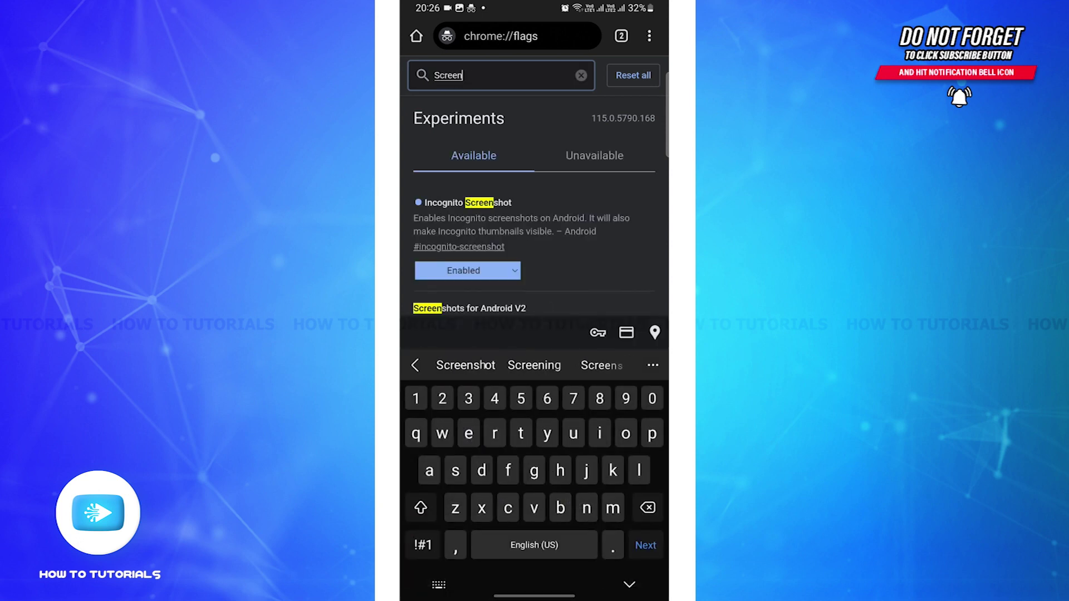
pyautogui.write('shot')
# Step: Search the flags for 'Screenshot' and set Incognito Screenshot to Enabled
pyautogui.press('Return')
pyautogui.scroll(1, 603, 446)
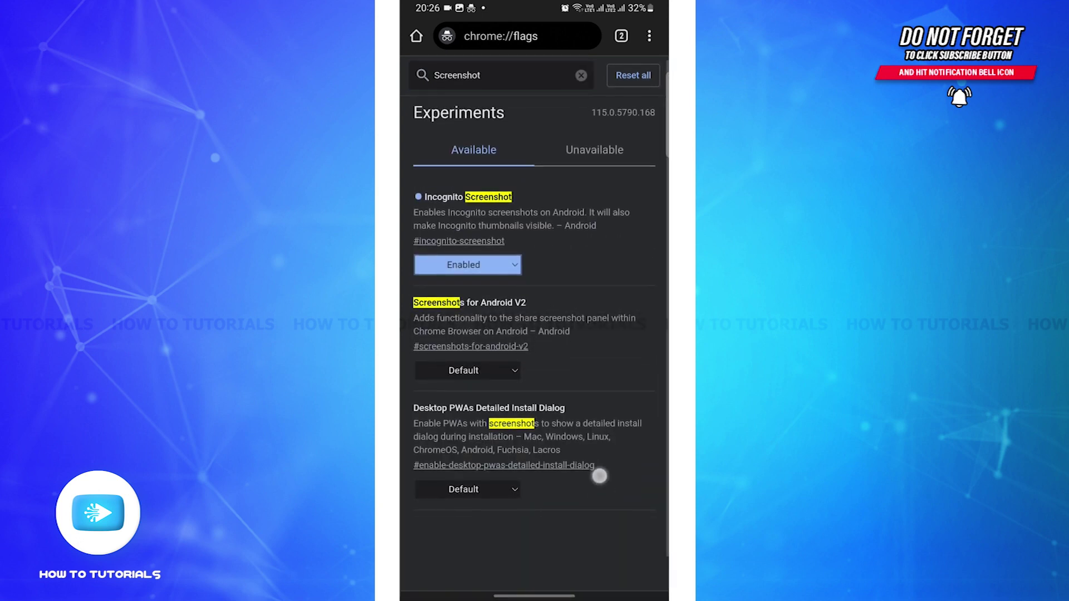
pyautogui.scroll(-1, 599, 476)
pyautogui.click(461, 255)
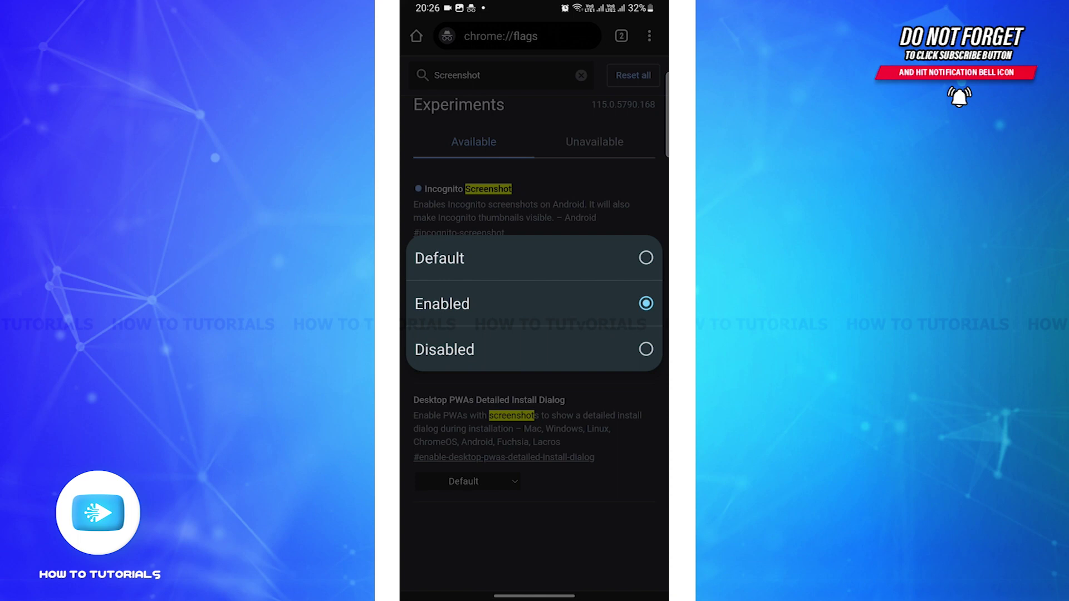
pyautogui.click(471, 257)
pyautogui.click(478, 266)
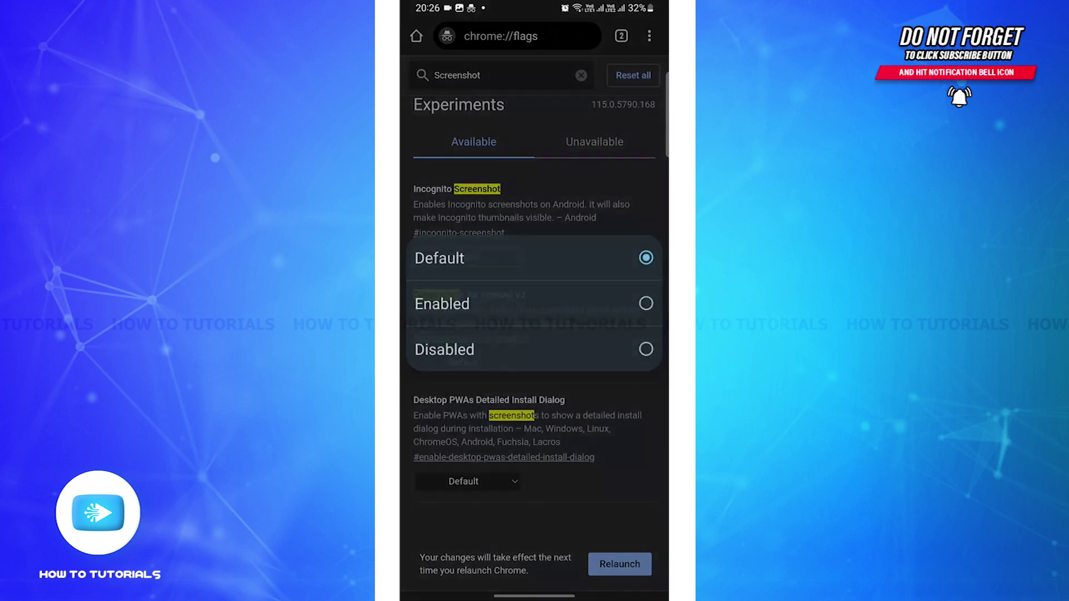
pyautogui.click(501, 303)
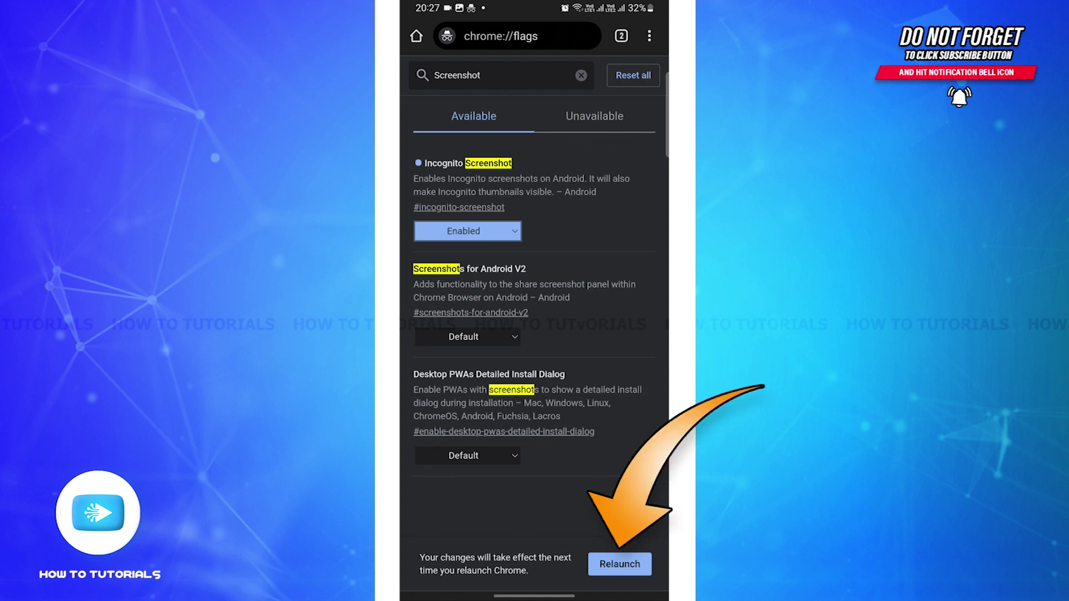
# Step: Relaunch Chrome, open a fresh Incognito tab, and take a screenshot of it
pyautogui.click(620, 564)
pyautogui.click(502, 160)
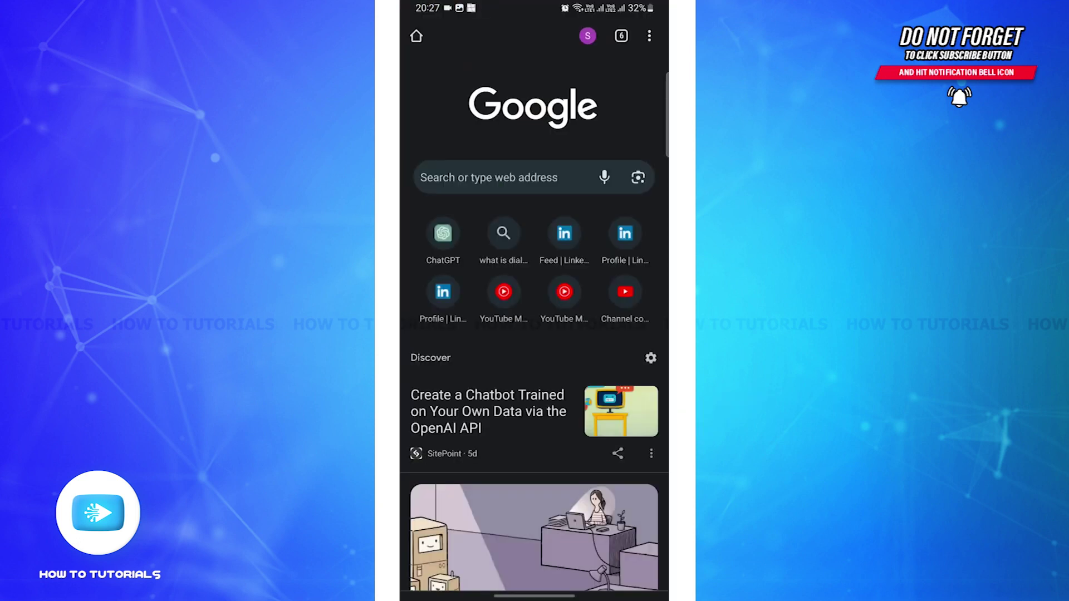
pyautogui.click(648, 35)
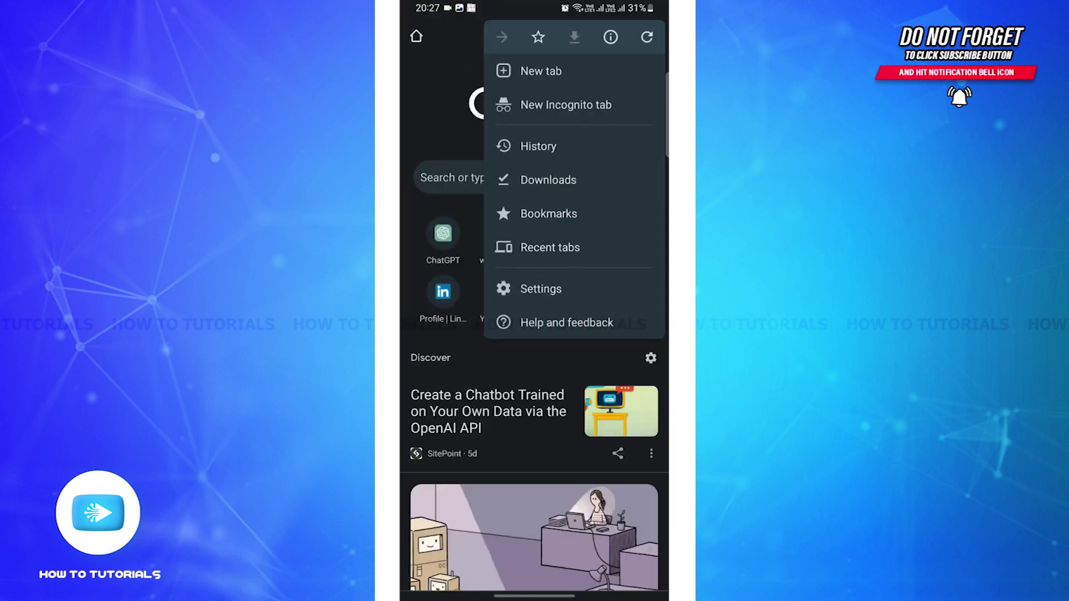
pyautogui.click(568, 103)
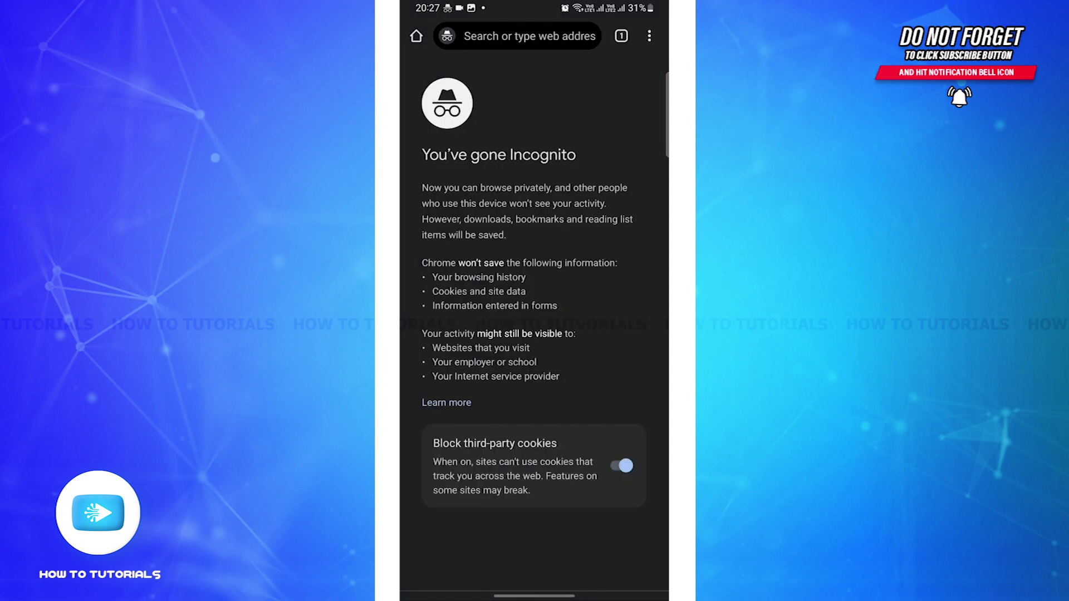
pyautogui.press('Print')
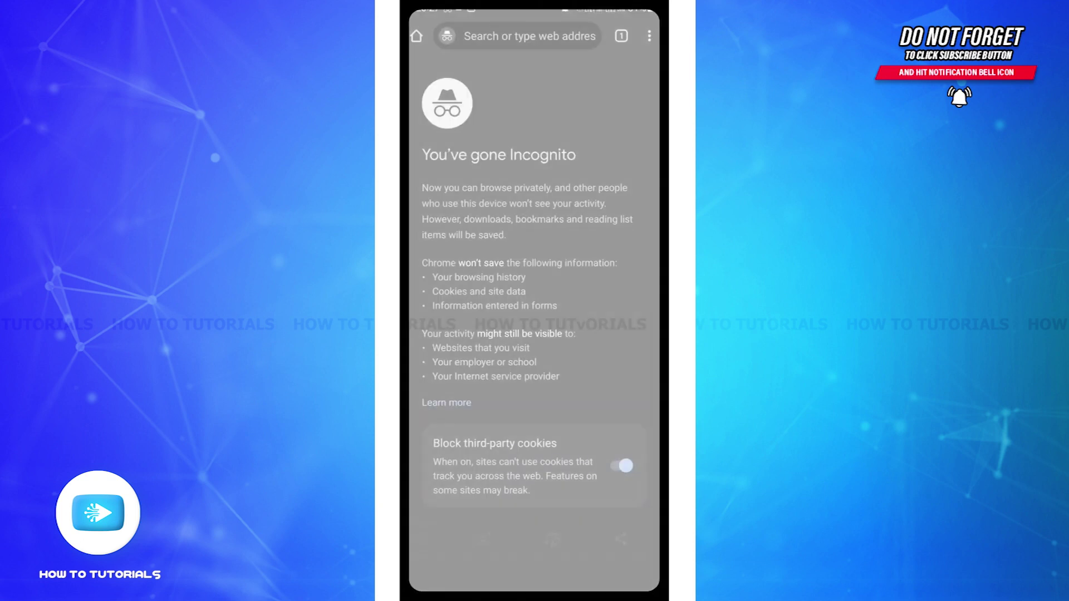